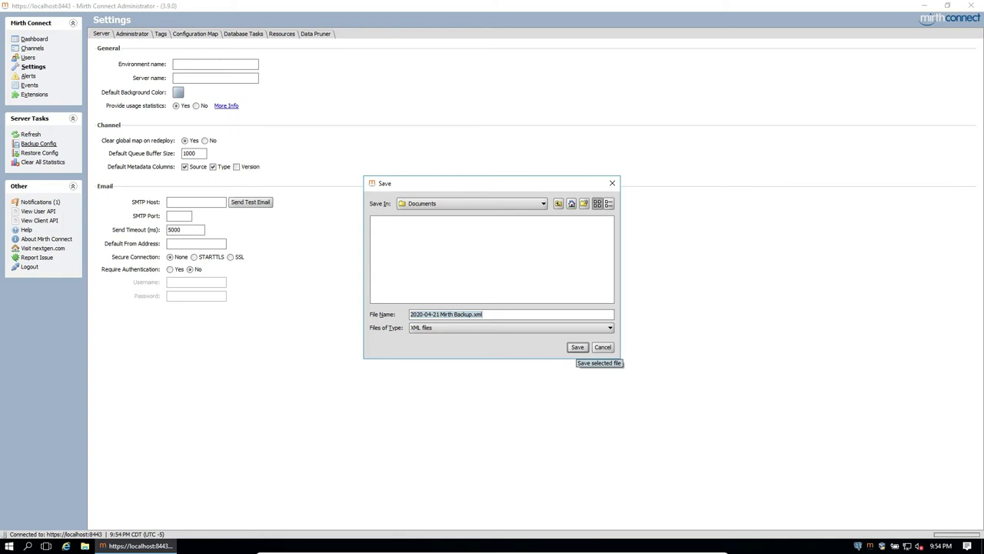
# Save the configuration backup as 2020-04-21 Mirth Backup.xml in Documents.
pyautogui.click(578, 346)
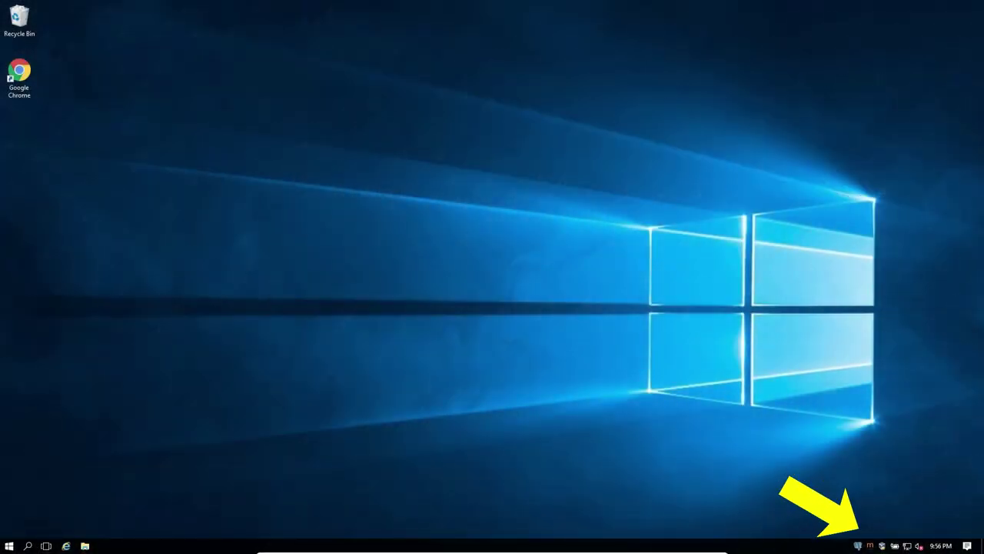
# Open Server Manager from the Mirth tray icon and stop the Mirth Connect service.
pyautogui.rightClick(870, 545)
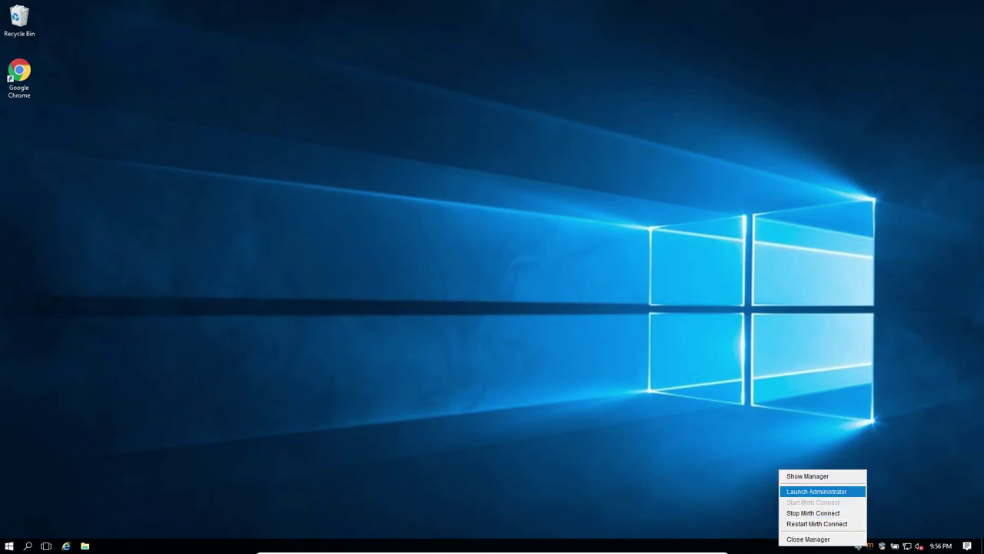
pyautogui.press('Return')
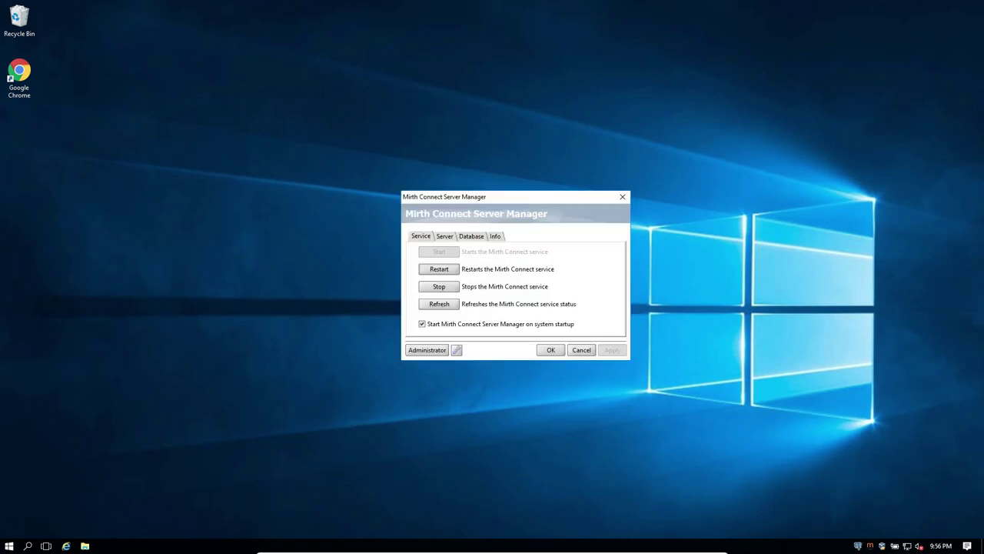
pyautogui.click(449, 306)
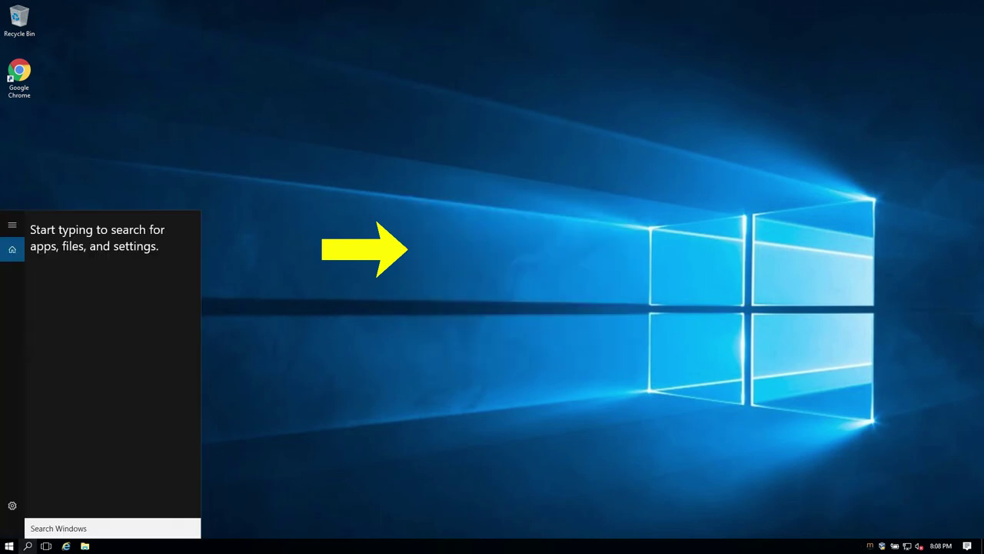
# Open Windows Services via 'serv' and bring up actions for the stopped Mirth Connect Service.
pyautogui.write('serv')
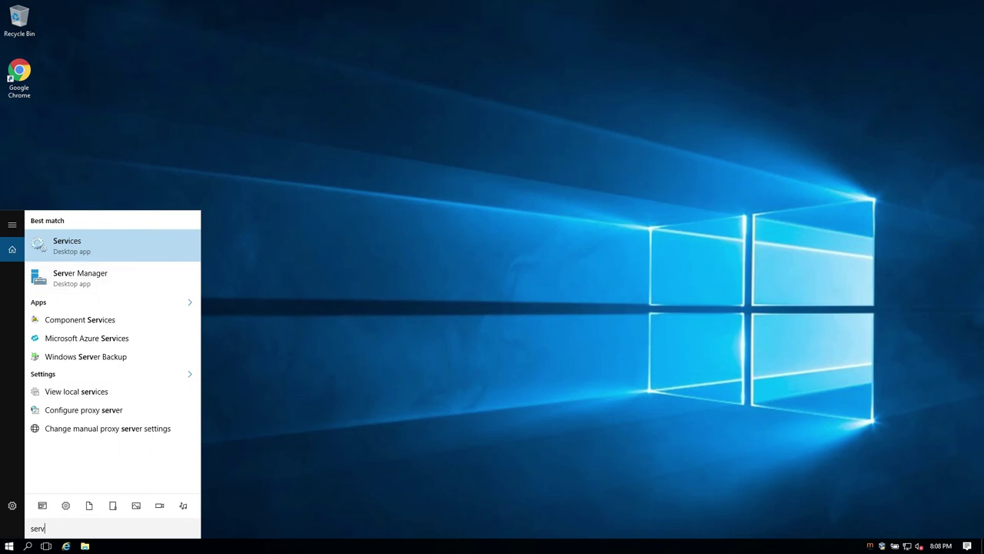
pyautogui.press('Return')
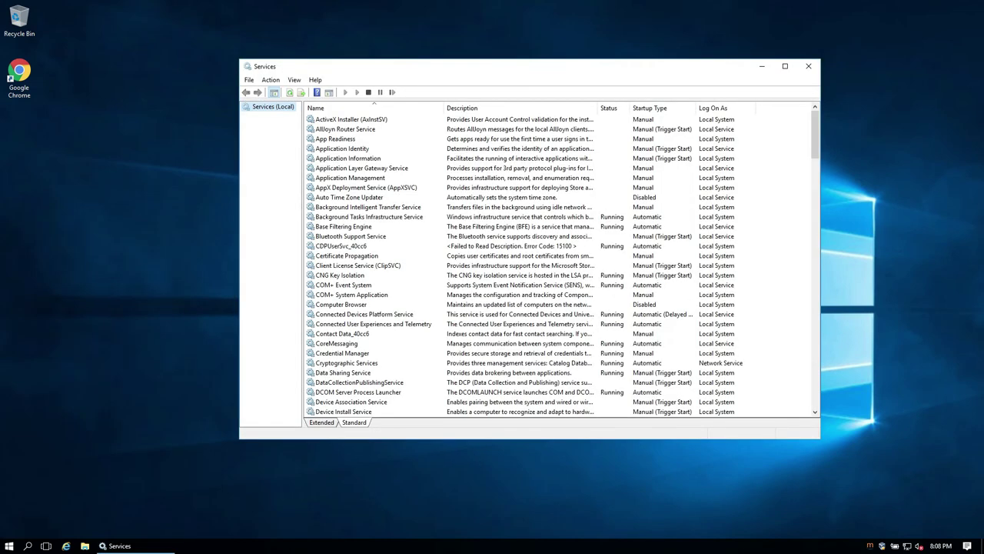
pyautogui.scroll(-12, 561, 265)
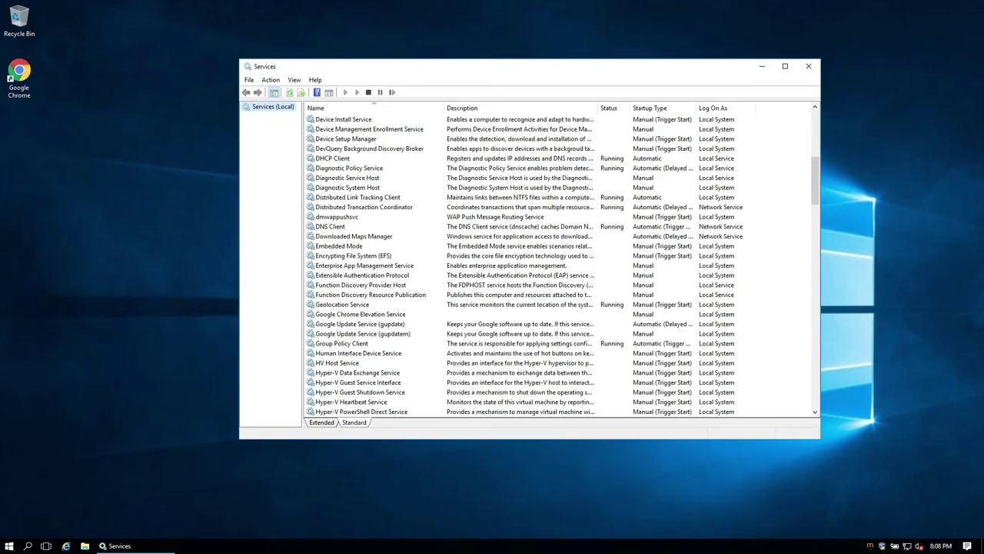
pyautogui.scroll(-9, 561, 265)
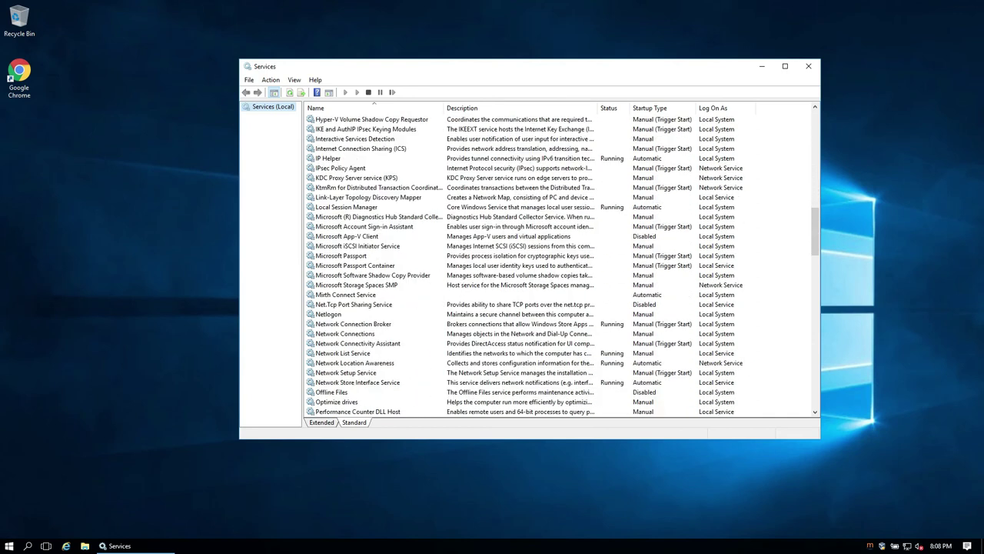
pyautogui.scroll(-1, 561, 265)
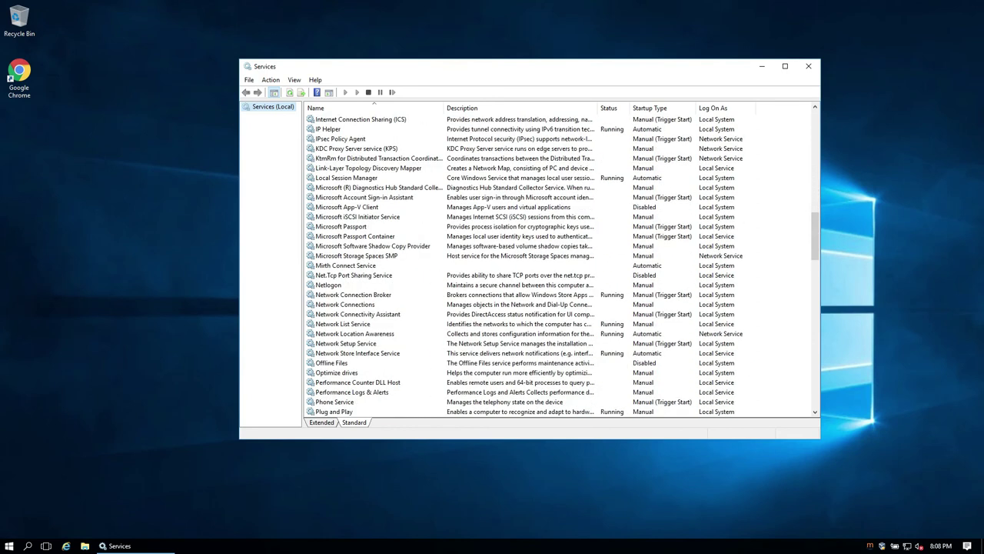
pyautogui.scroll(-1, 561, 265)
pyautogui.click(615, 236)
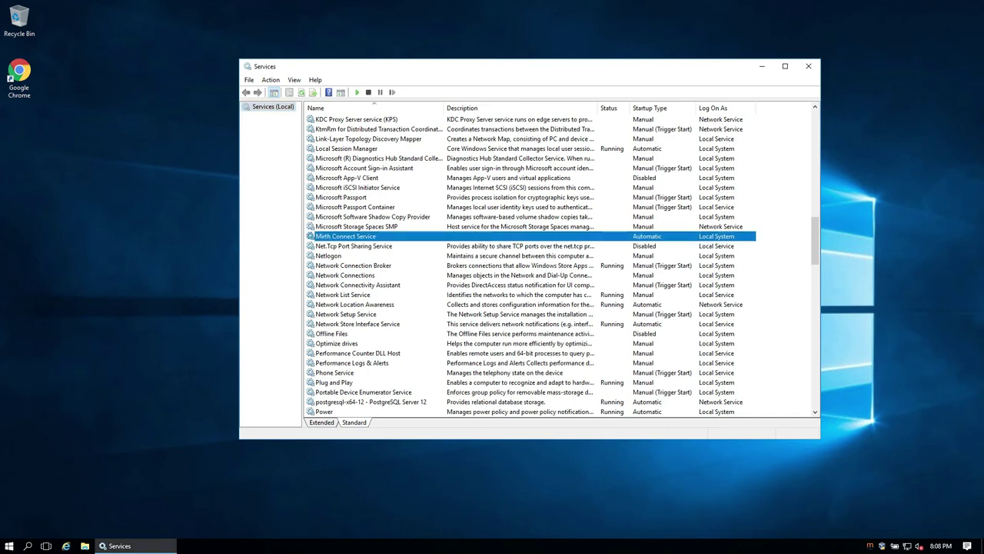
pyautogui.rightClick(615, 236)
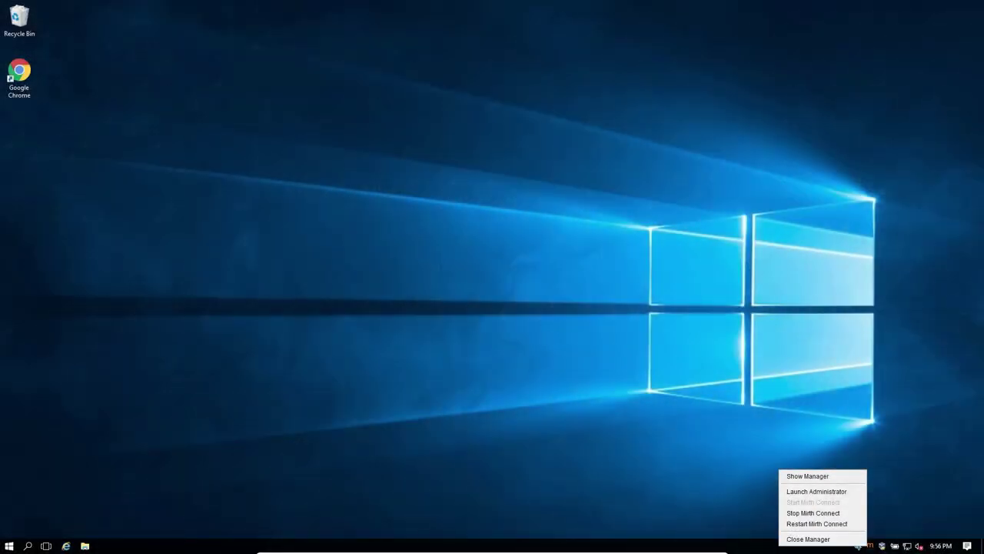
# Switch the Server Manager database type to postgres, accepting the connection-details reset.
pyautogui.click(808, 476)
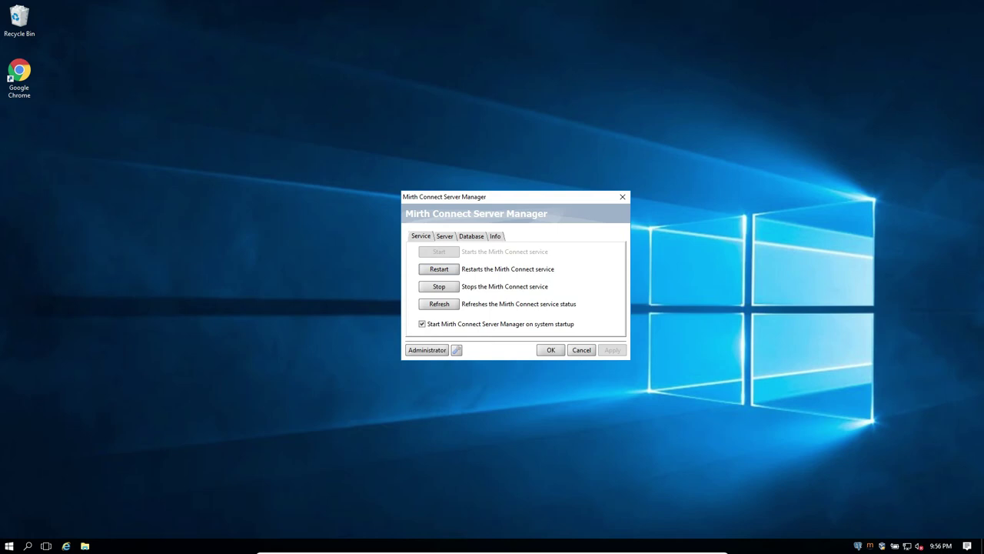
pyautogui.click(471, 237)
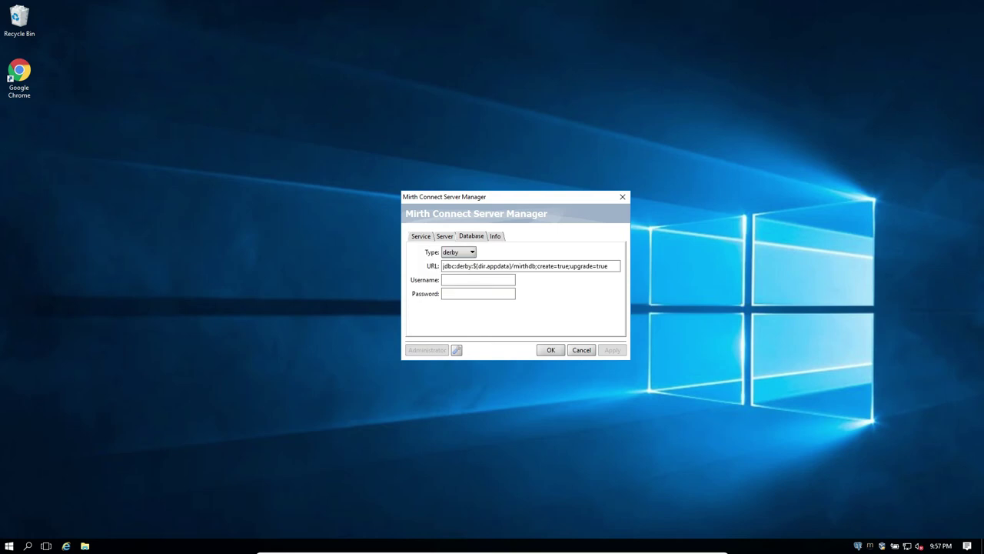
pyautogui.click(472, 253)
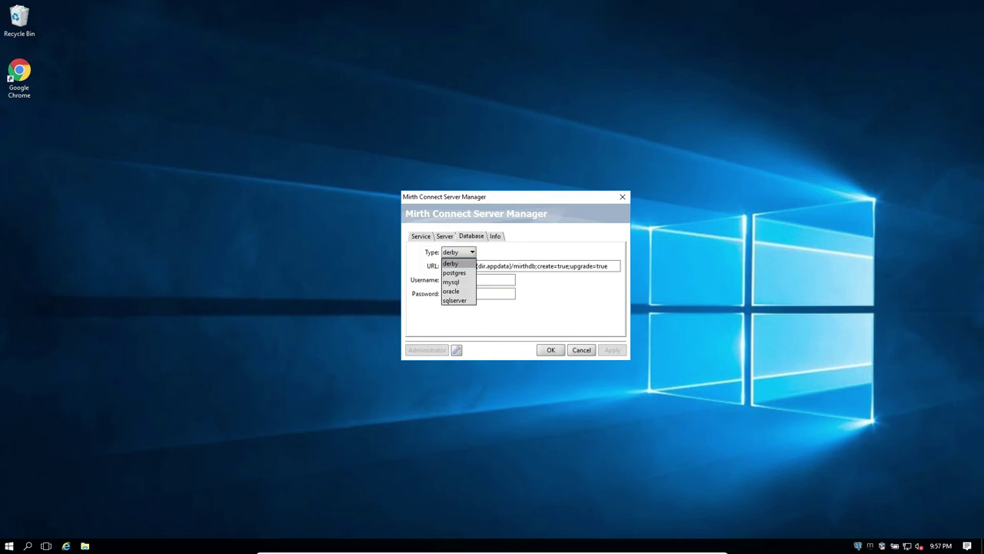
pyautogui.press('Return')
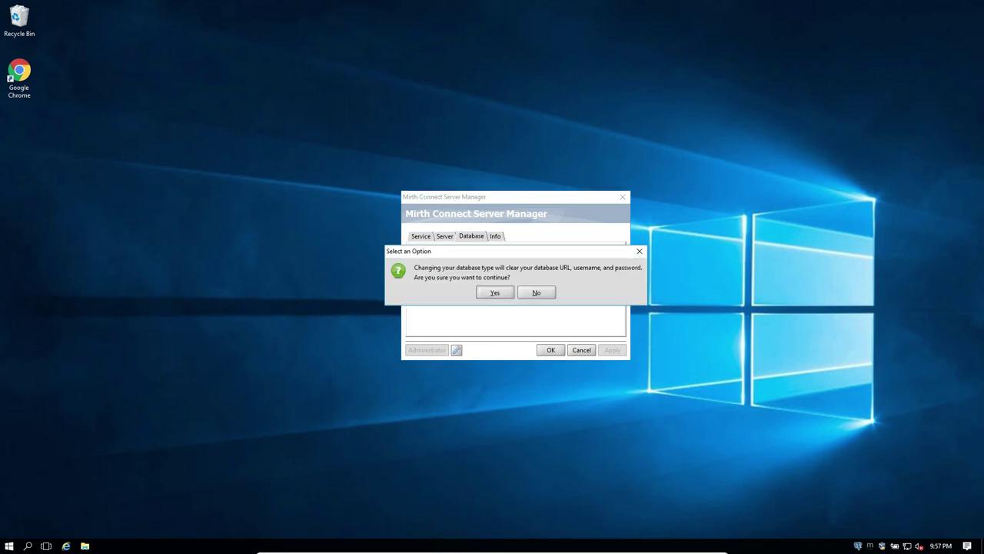
pyautogui.press('Return')
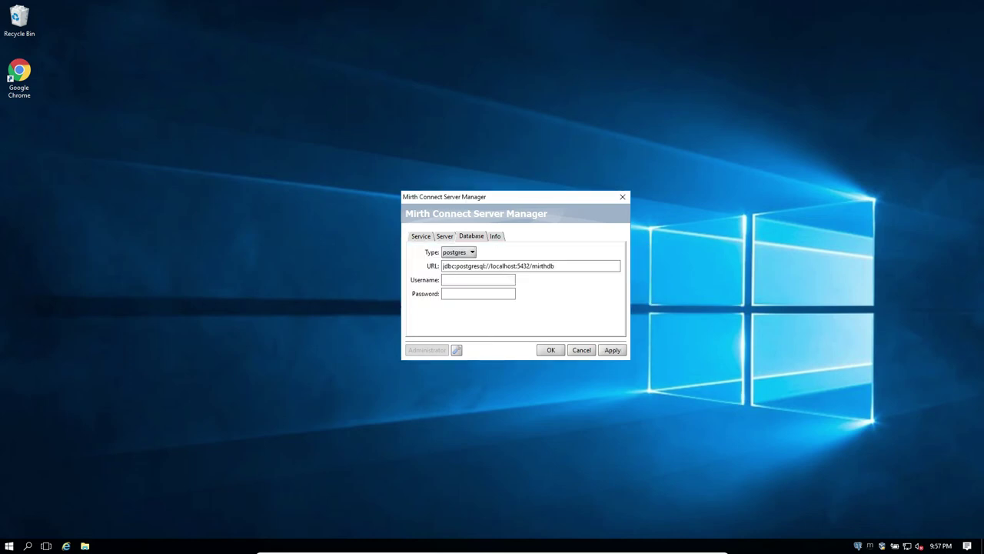
# Enter the database username and password and apply the new database settings.
pyautogui.write('mirth')
pyautogui.press('Tab')
pyautogui.write('mirth')
pyautogui.click(612, 350)
pyautogui.click(28, 545)
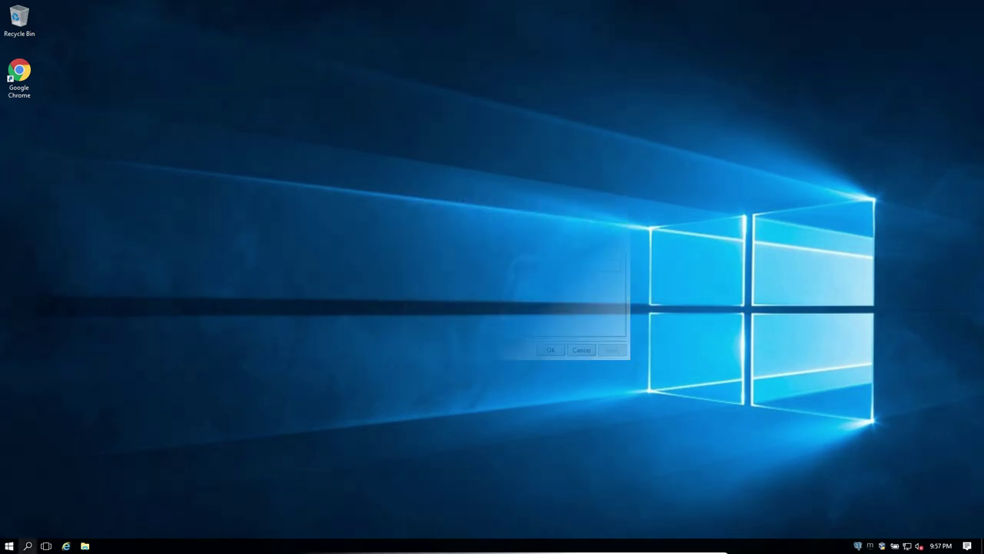
# In Services, confirm PostgreSQL Server 12 is running and start the Mirth Connect Service.
pyautogui.write('serv')
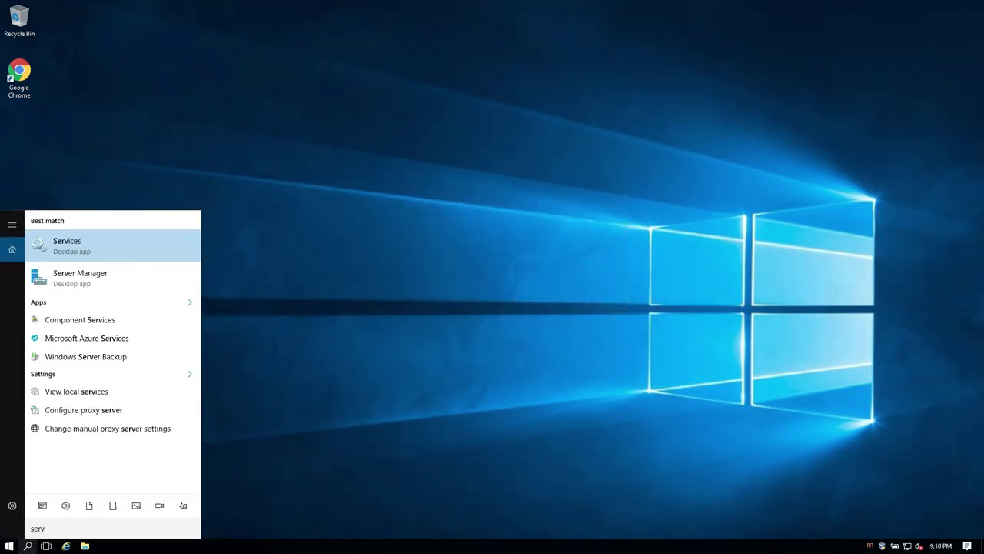
pyautogui.press('Return')
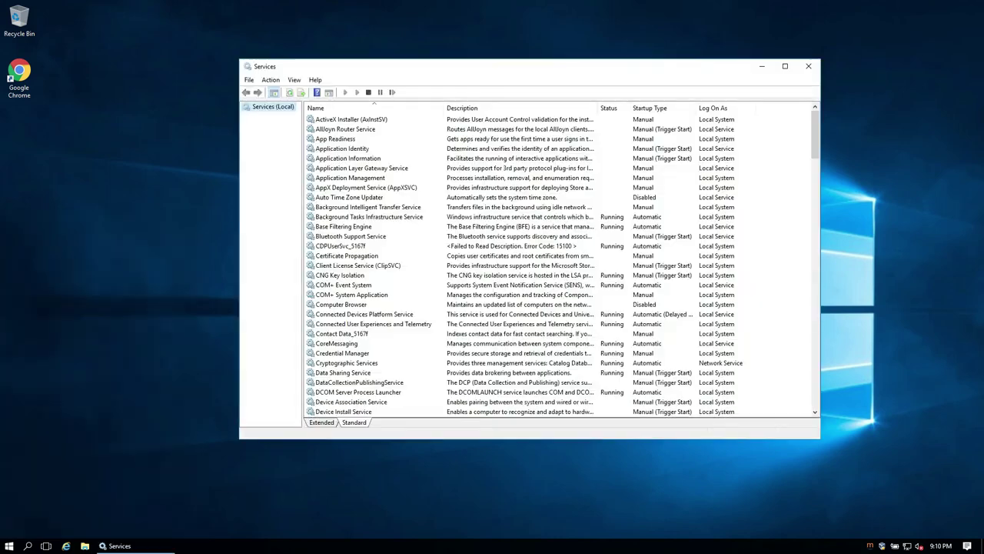
pyautogui.scroll(-20, 561, 265)
pyautogui.click(371, 255)
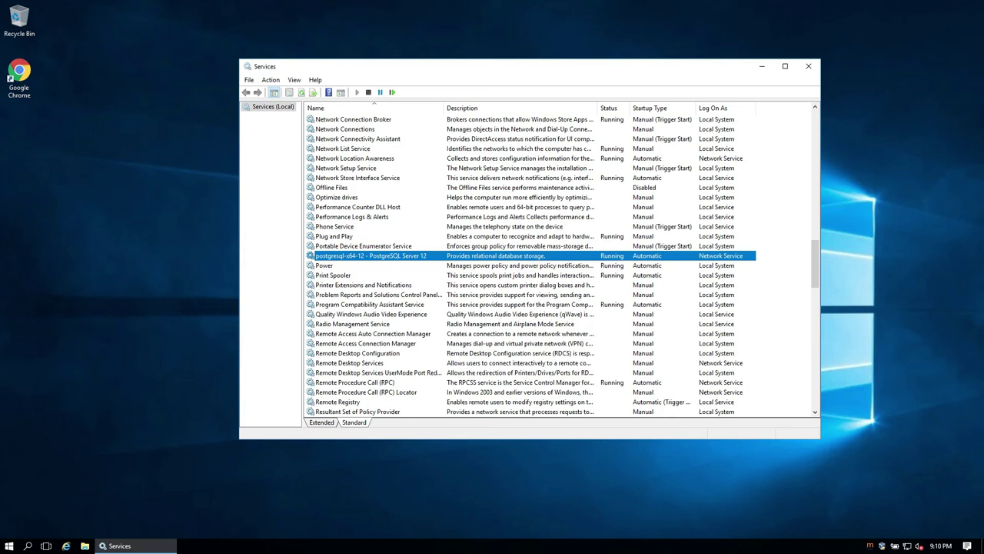
pyautogui.scroll(5, 538, 266)
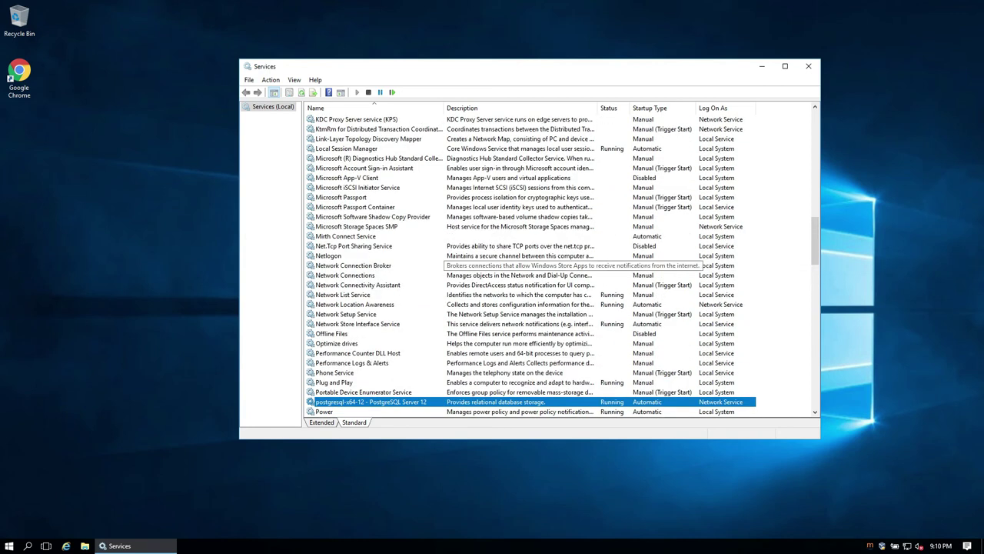
pyautogui.scroll(1, 390, 266)
pyautogui.rightClick(390, 266)
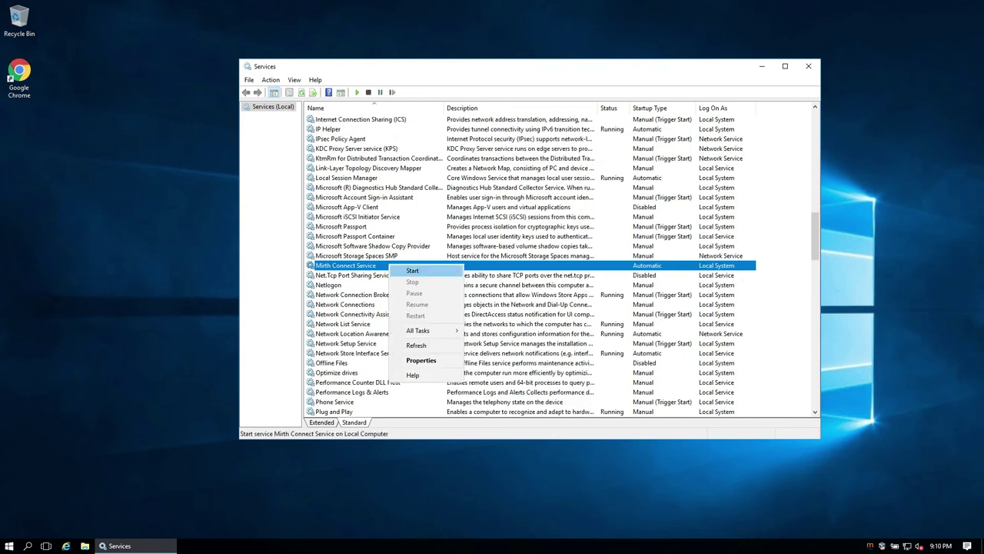
pyautogui.click(412, 271)
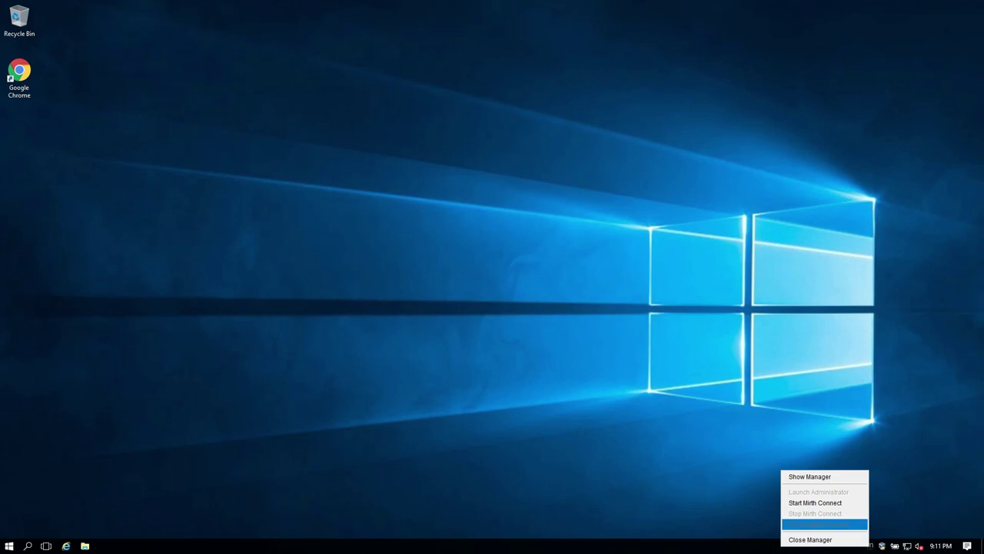
# Open Mirth Connect Server Manager to check whether the service is running.
pyautogui.click(810, 476)
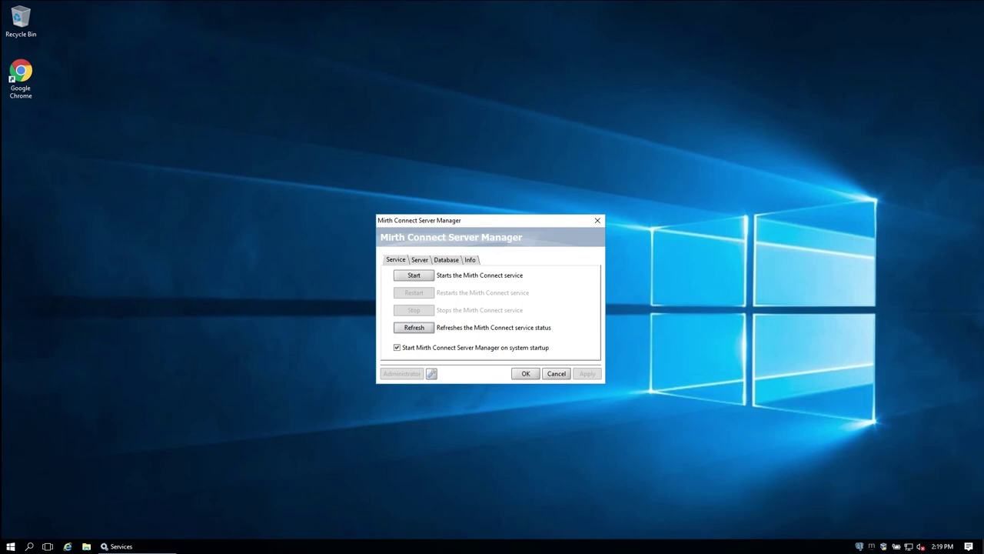
# Start the postgresql-x64-12 service in Windows Services.
pyautogui.hotkey('alt', 'Tab')
pyautogui.scroll(-15, 527, 273)
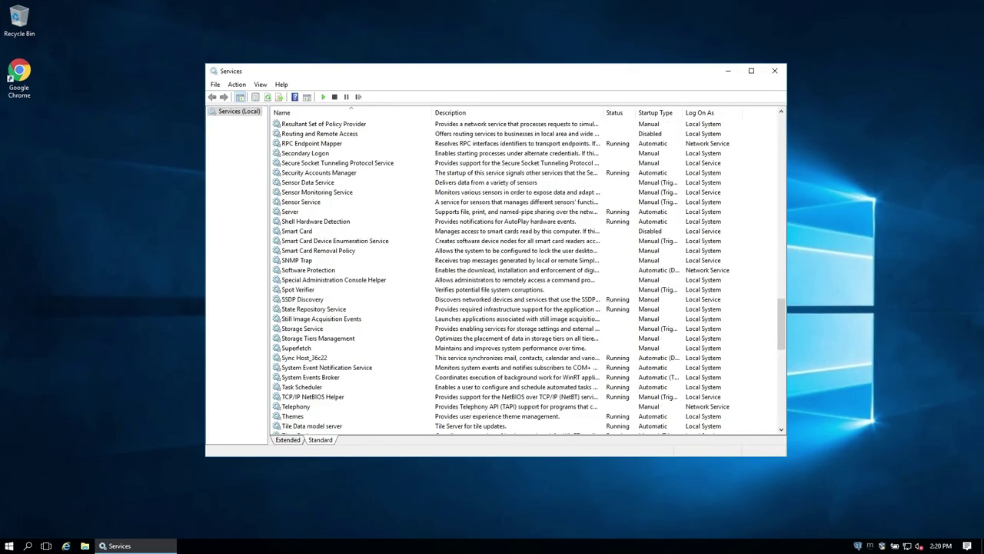
pyautogui.scroll(4, 530, 275)
pyautogui.scroll(4, 531, 275)
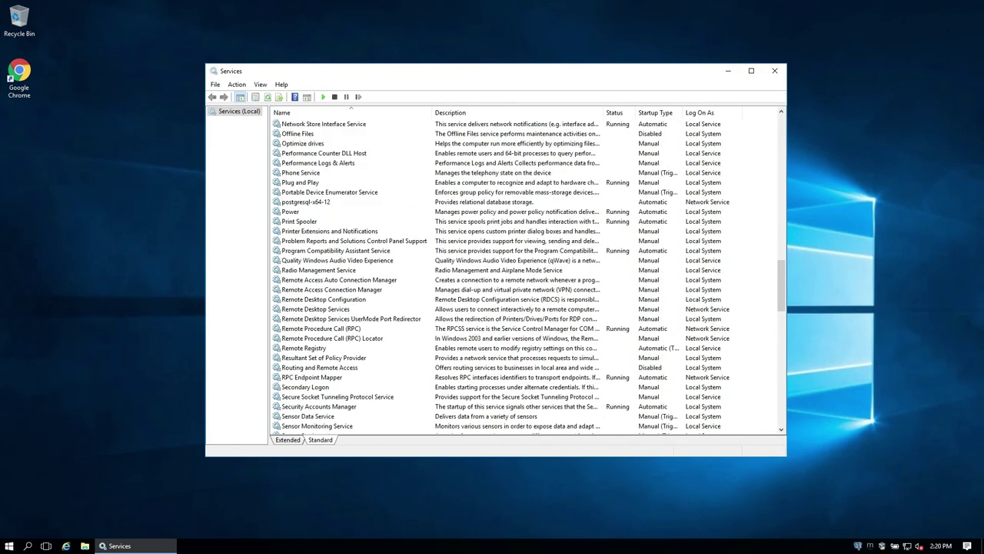
pyautogui.scroll(2, 531, 275)
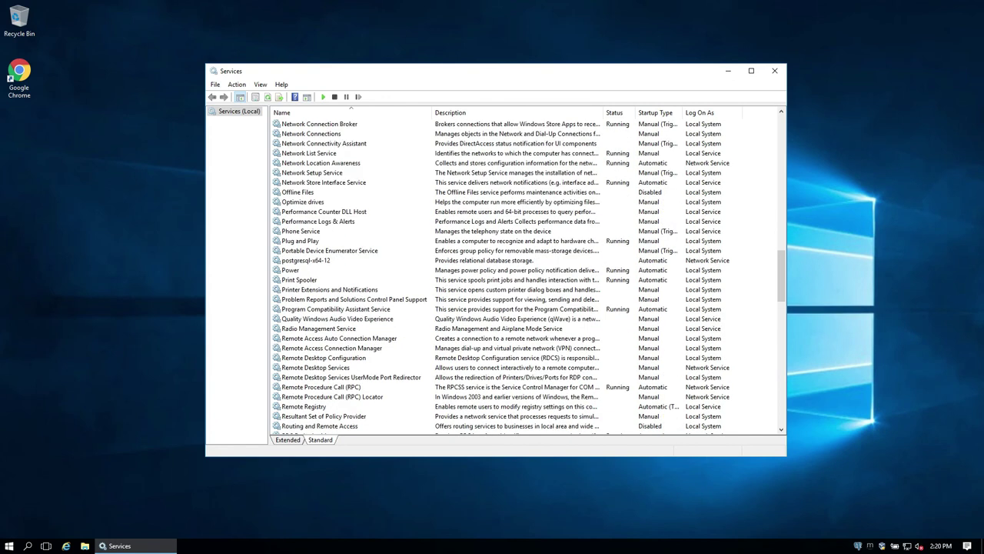
pyautogui.click(306, 260)
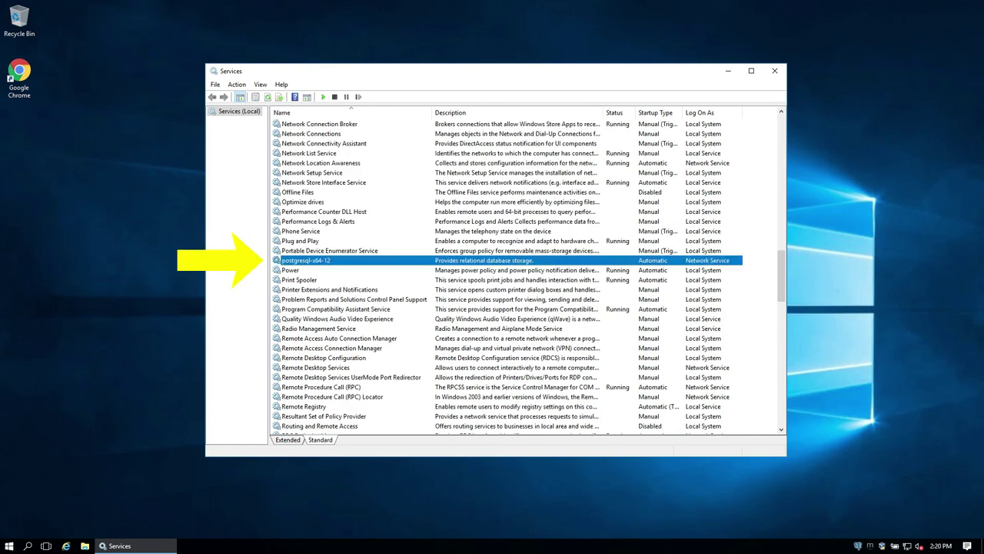
pyautogui.rightClick(344, 260)
pyautogui.click(369, 267)
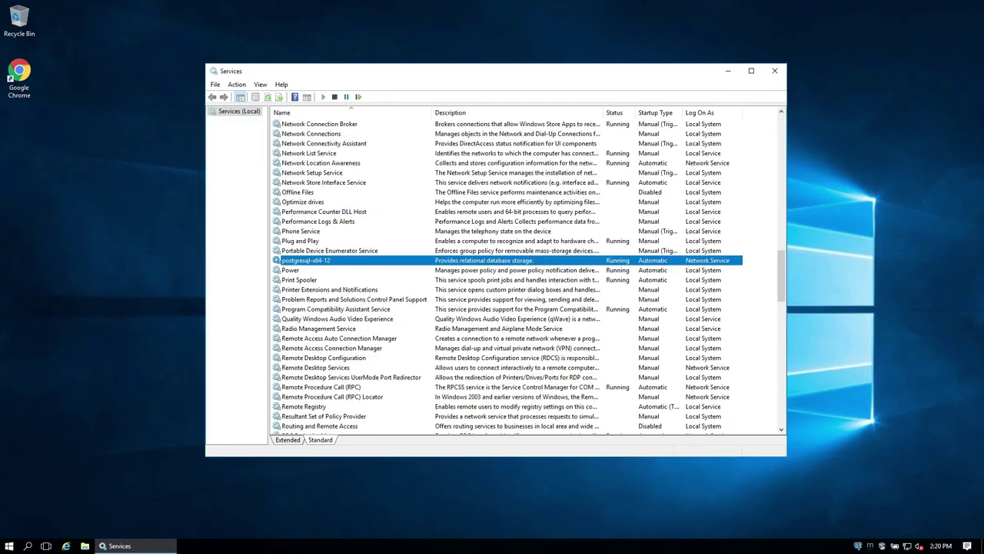
# Try starting the Mirth Connect Service again, which reports it could not be started.
pyautogui.scroll(7, 507, 269)
pyautogui.rightClick(323, 298)
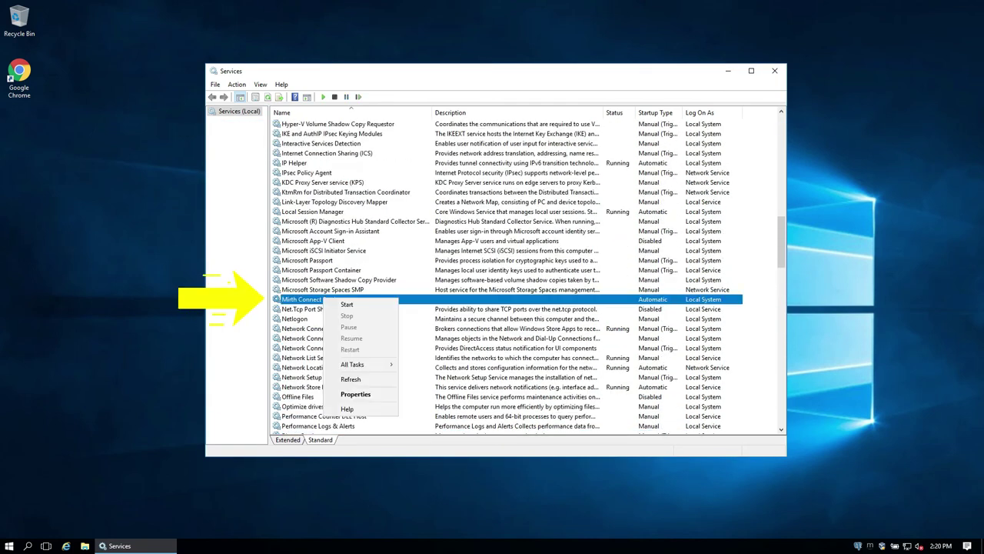
pyautogui.click(347, 305)
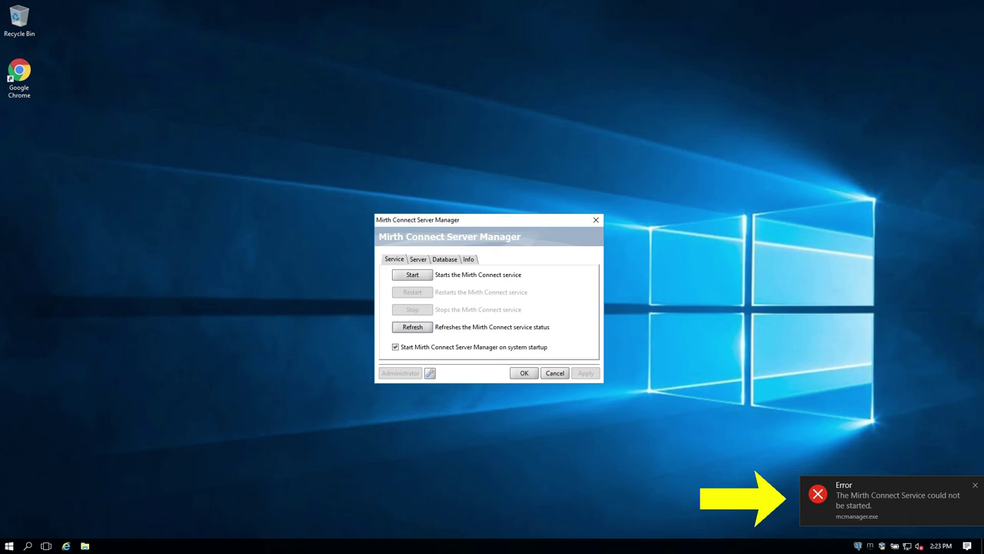
# Reopen the Services console and select Mirth Connect Service, set to Automatic but not running.
pyautogui.press('super+s')
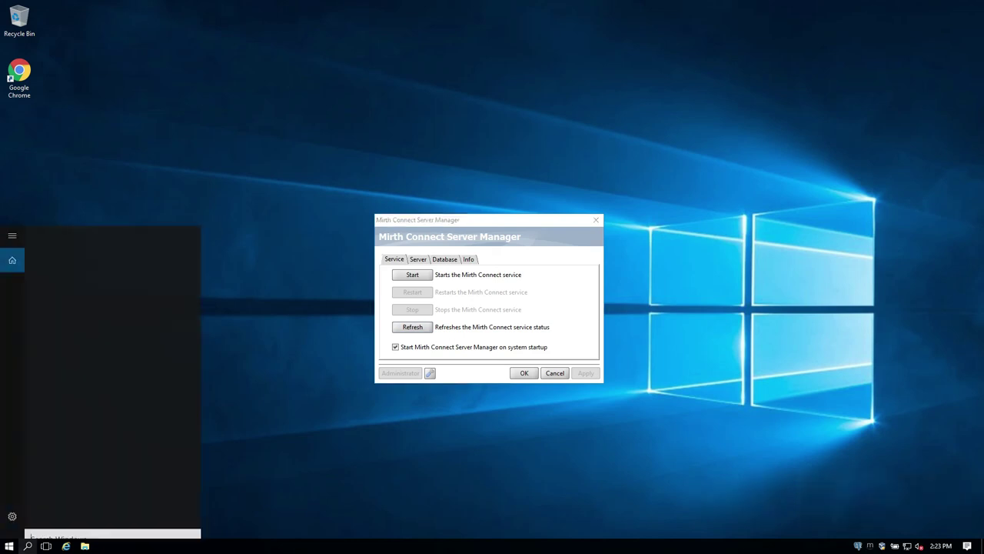
pyautogui.write('services')
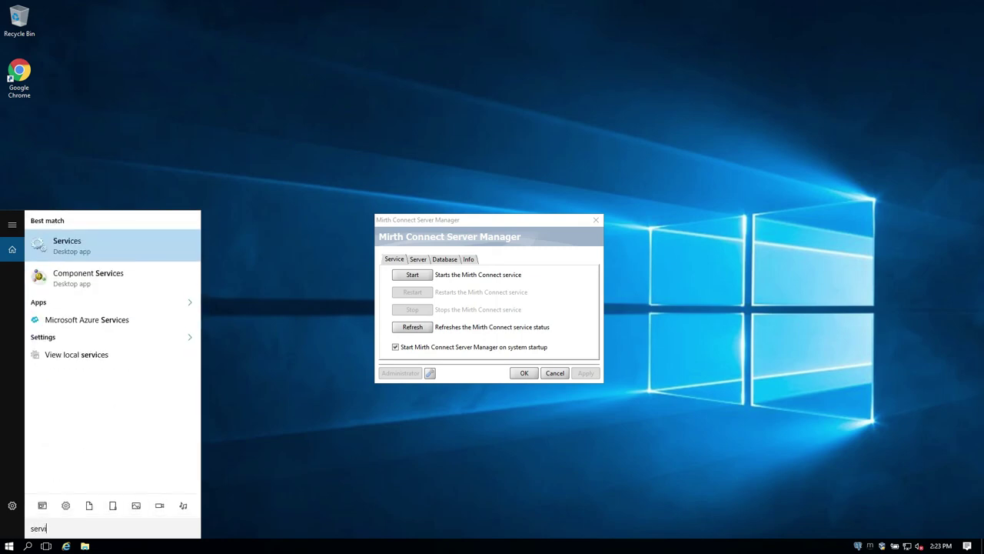
pyautogui.press('Return')
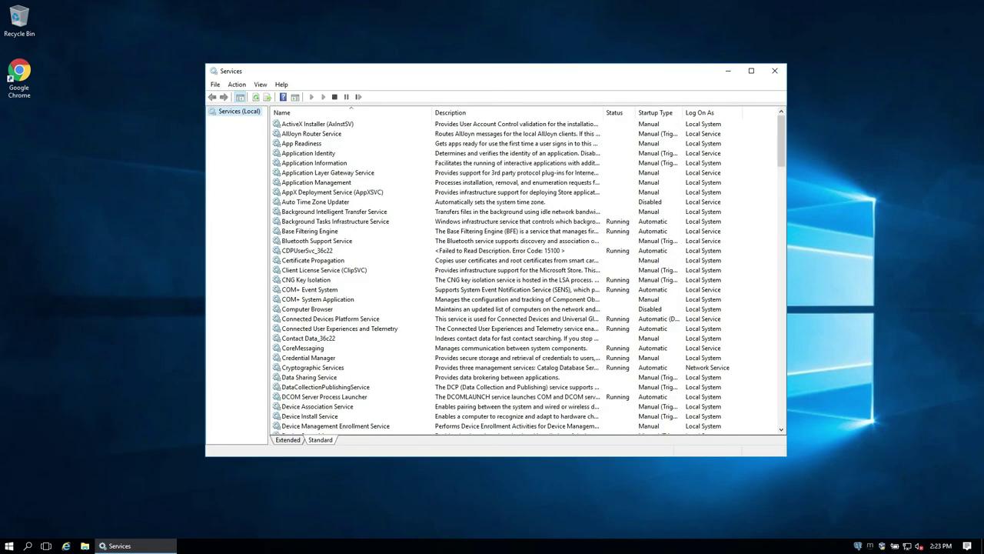
pyautogui.scroll(-15, 531, 273)
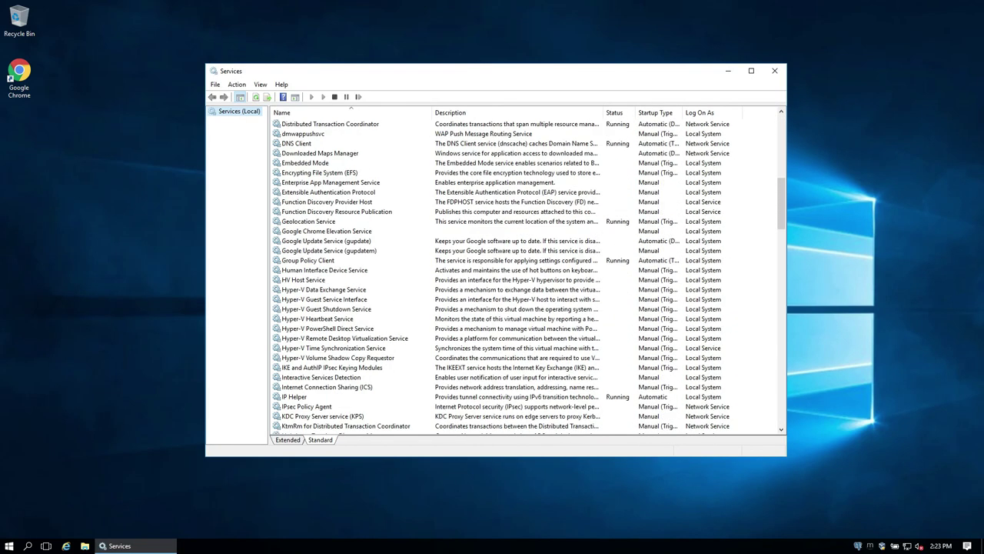
pyautogui.scroll(-6, 531, 273)
pyautogui.click(312, 299)
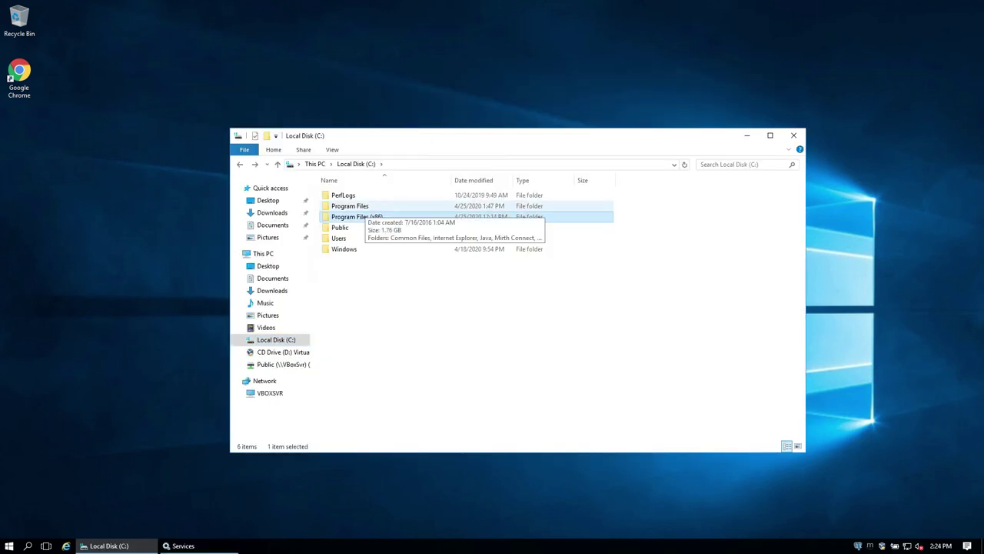
# Open mirth.log from C:\Program Files\Mirth Connect\logs in Notepad.
pyautogui.doubleClick(352, 205)
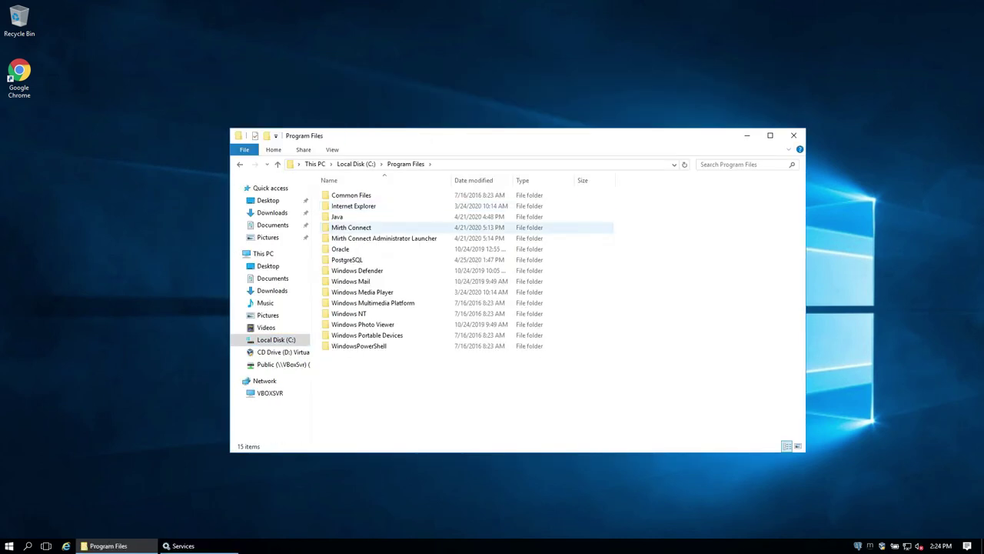
pyautogui.doubleClick(351, 227)
pyautogui.click(337, 281)
pyautogui.doubleClick(337, 280)
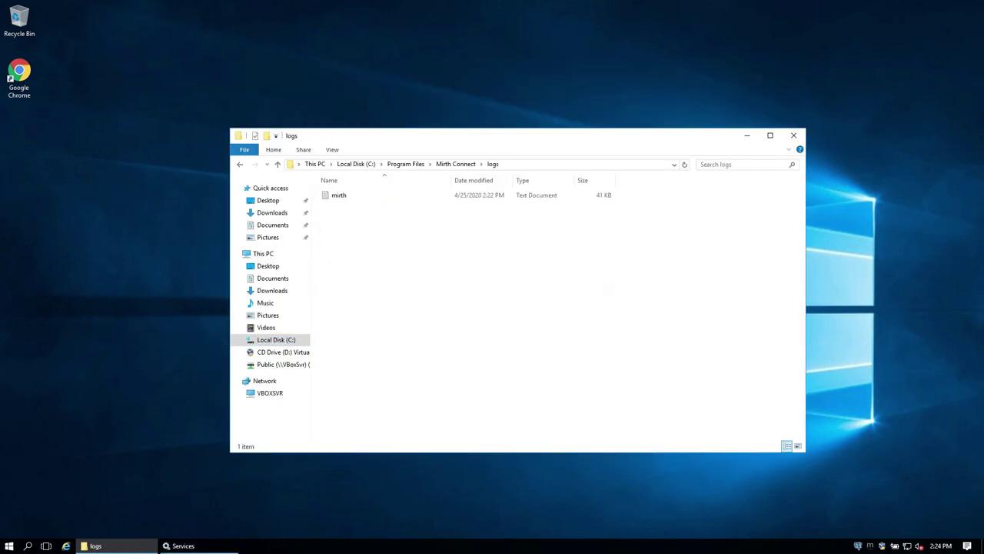
pyautogui.press('Return')
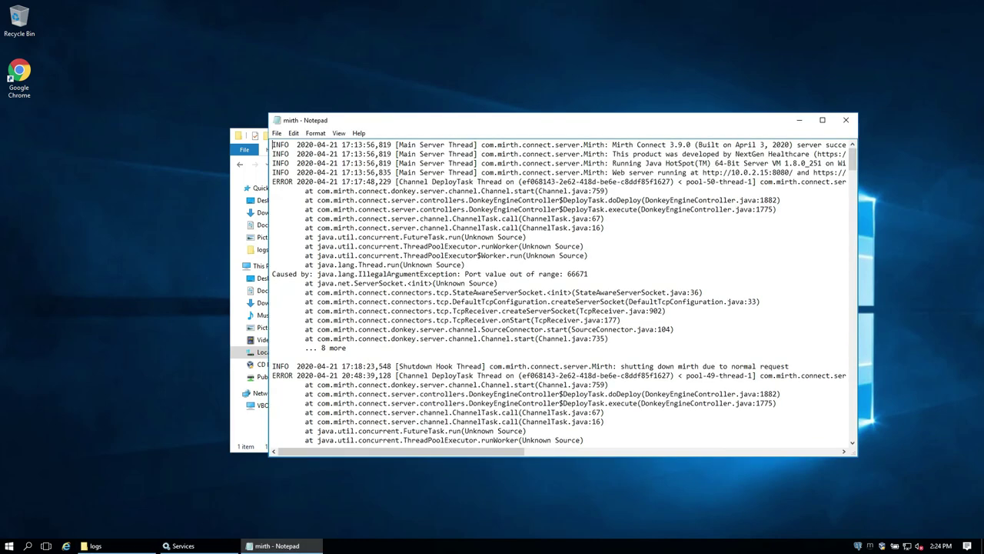
# Go to the end of the log and highlight the database password authentication failure.
pyautogui.press('pagedown')
pyautogui.press('pagedown')
pyautogui.press('pagedown')
pyautogui.press('pagedown')
pyautogui.press('pagedown')
pyautogui.press('pagedown')
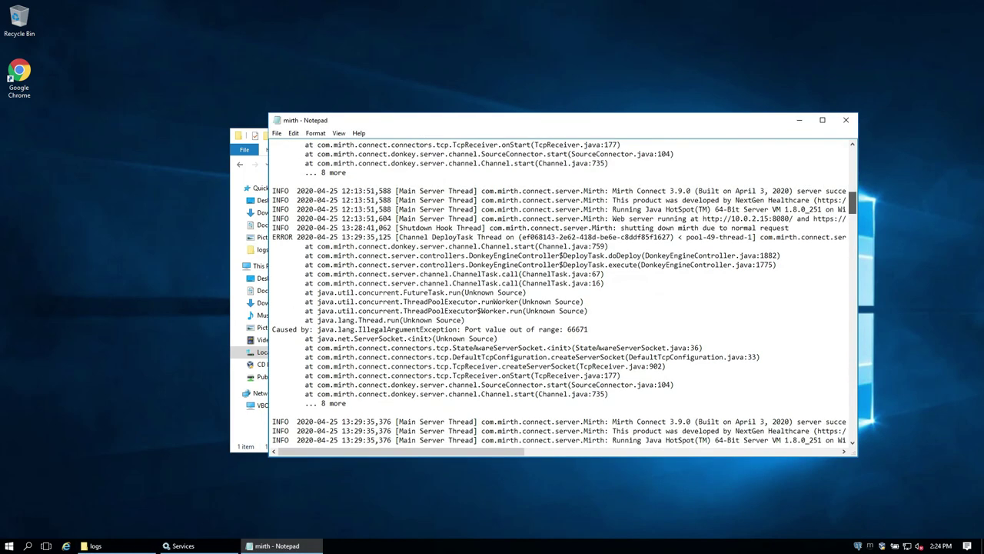
pyautogui.moveTo(538, 121); pyautogui.dragTo(485, 130)
pyautogui.moveTo(633, 200); pyautogui.dragTo(855, 201)
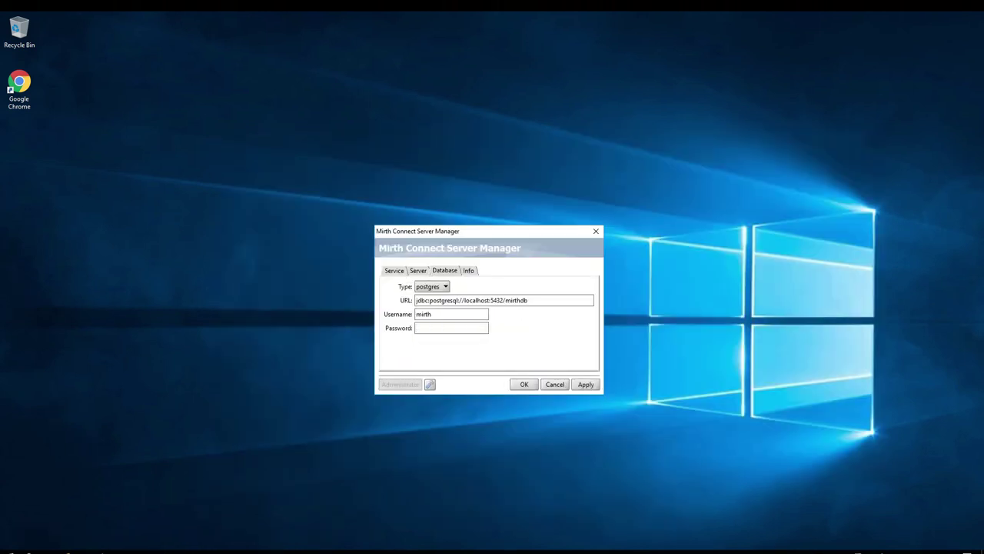
# Re-enter the PostgreSQL database password and apply it, confirming the overwrite prompt.
pyautogui.write('mirth')
pyautogui.press('Return')
pyautogui.press('space')
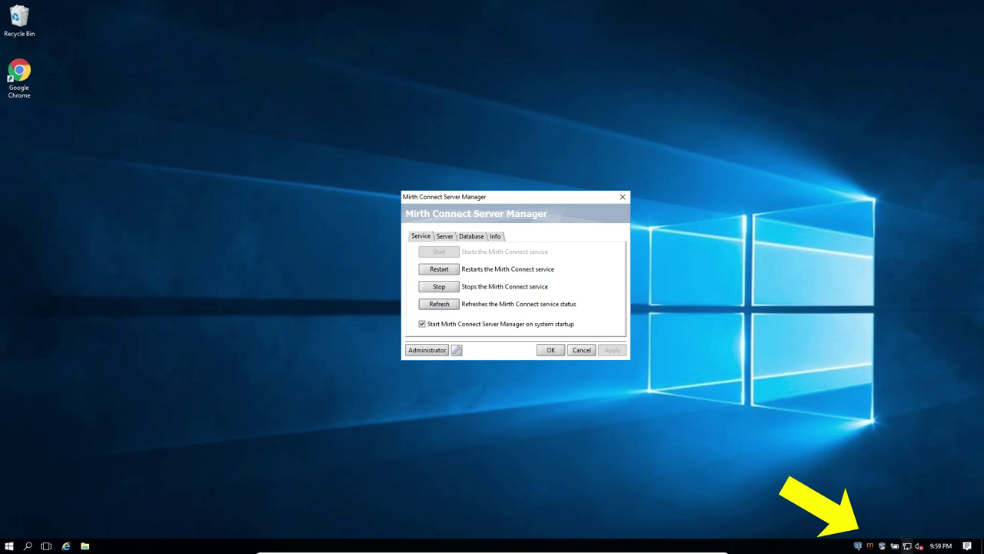
# Launch Mirth Connect Administrator from the tray icon and log in with the account credentials.
pyautogui.rightClick(869, 545)
pyautogui.click(818, 487)
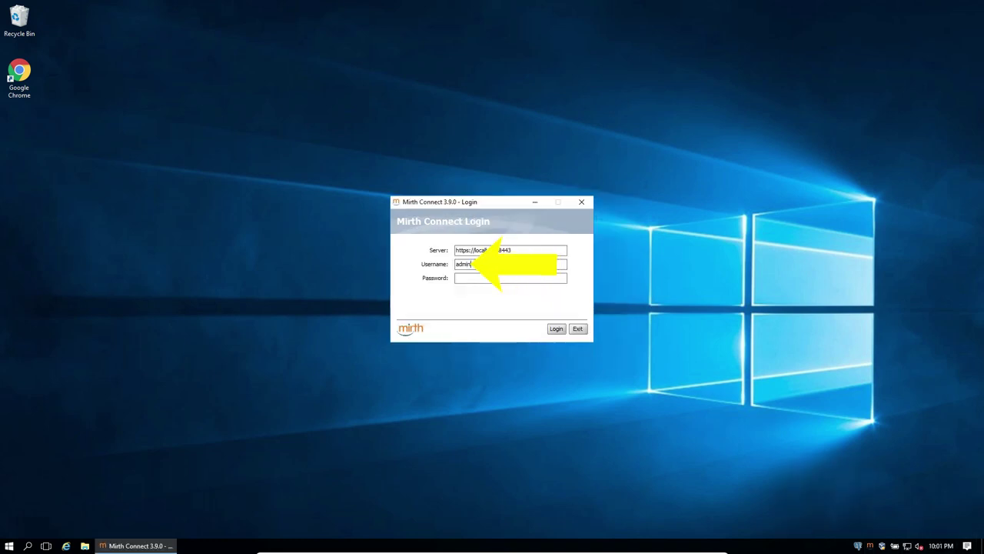
pyautogui.write('admin')
pyautogui.press('Return')
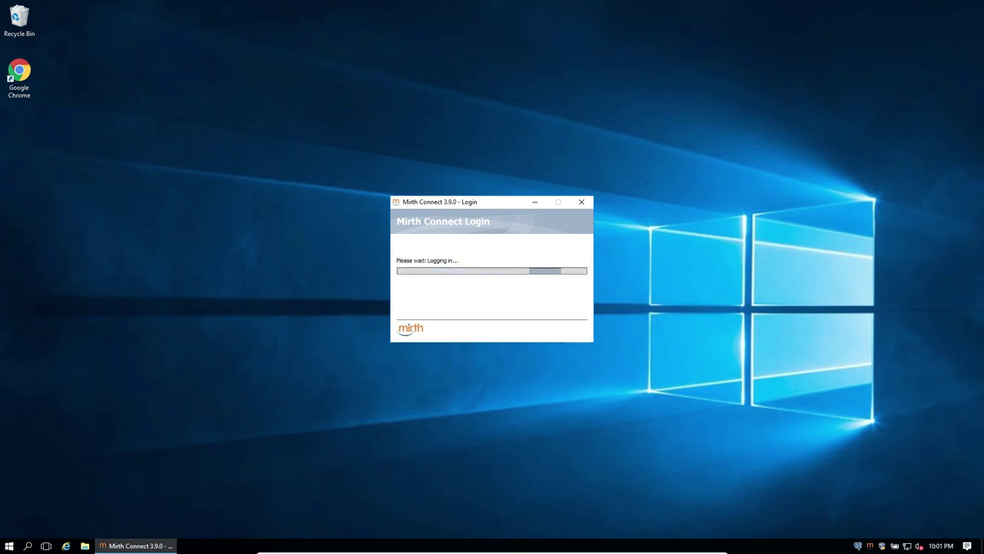
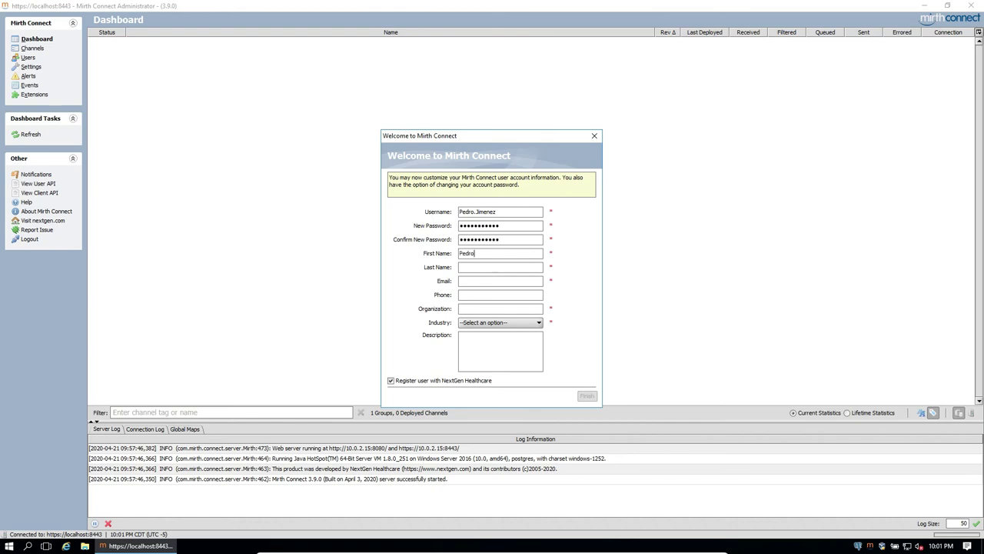
# Complete the welcome profile with the user's name, e-mail and company 'The HCI Solution Inc.', registration unticked.
pyautogui.press('Tab')
pyautogui.press('Tab')
pyautogui.press('Tab')
pyautogui.press('Tab')
pyautogui.press('Tab')
pyautogui.press('Tab')
pyautogui.press('Tab')
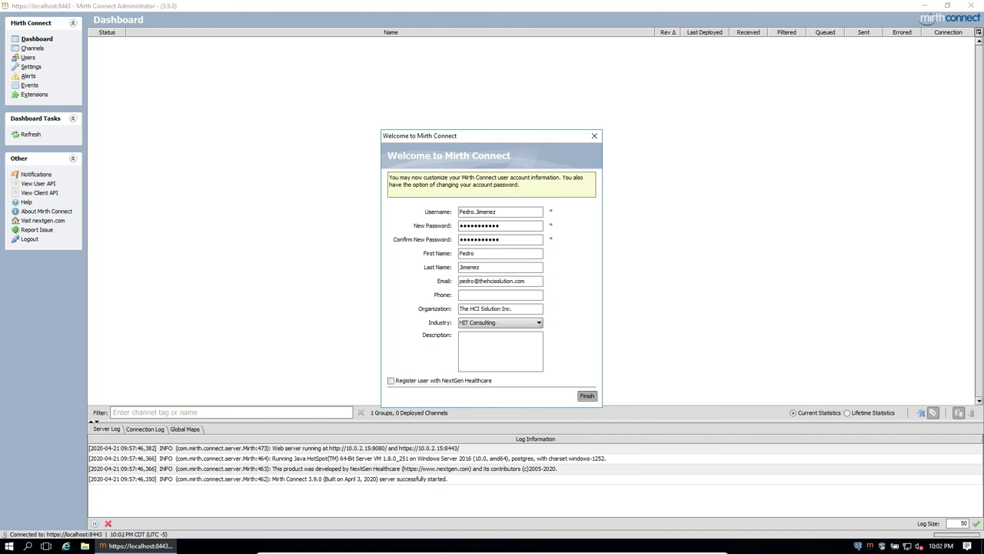
pyautogui.press('Return')
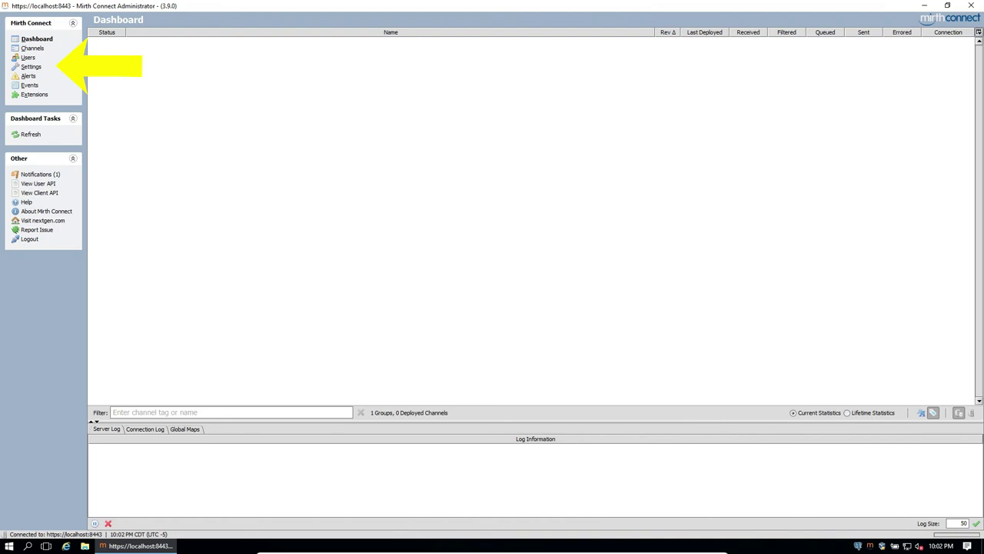
# Restore the '2020-04-21 Mirth Backup.xml' configuration with 'Deploy all channels after import' unticked.
pyautogui.click(31, 66)
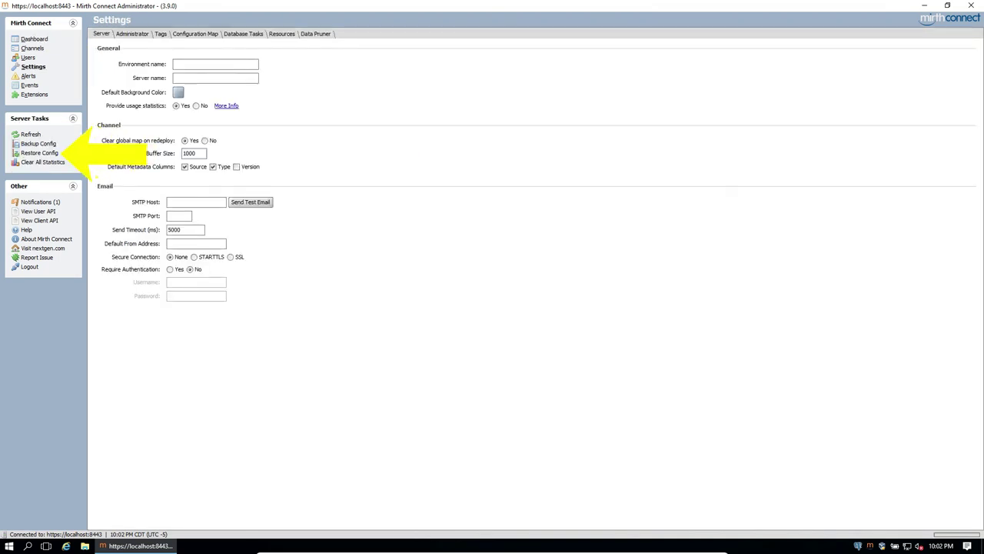
pyautogui.click(39, 153)
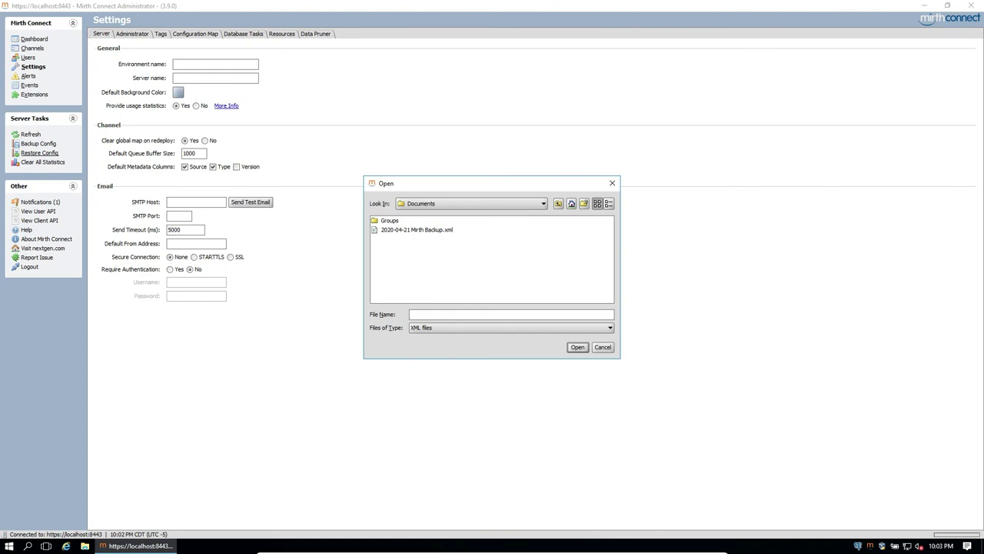
pyautogui.click(417, 229)
pyautogui.press('Return')
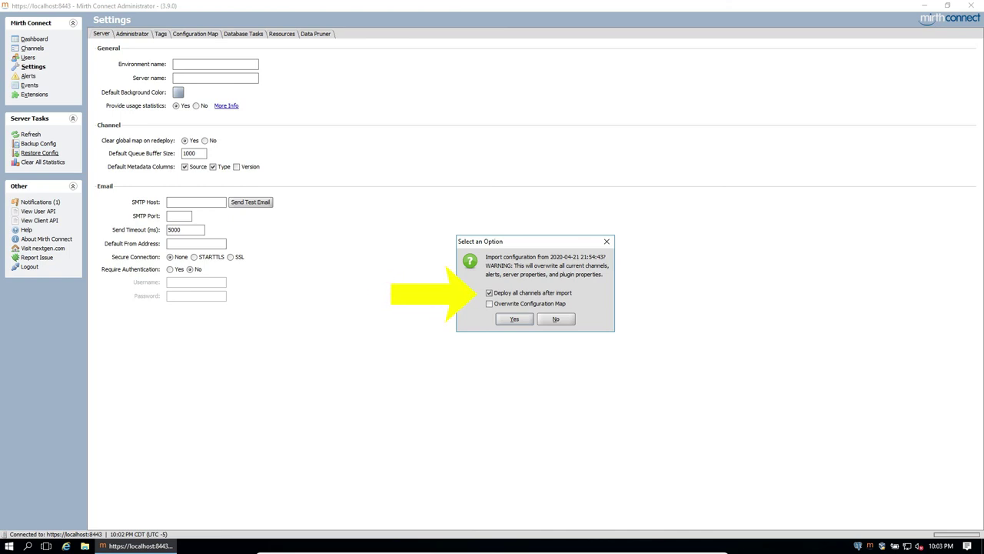
pyautogui.press('space')
pyautogui.press('Return')
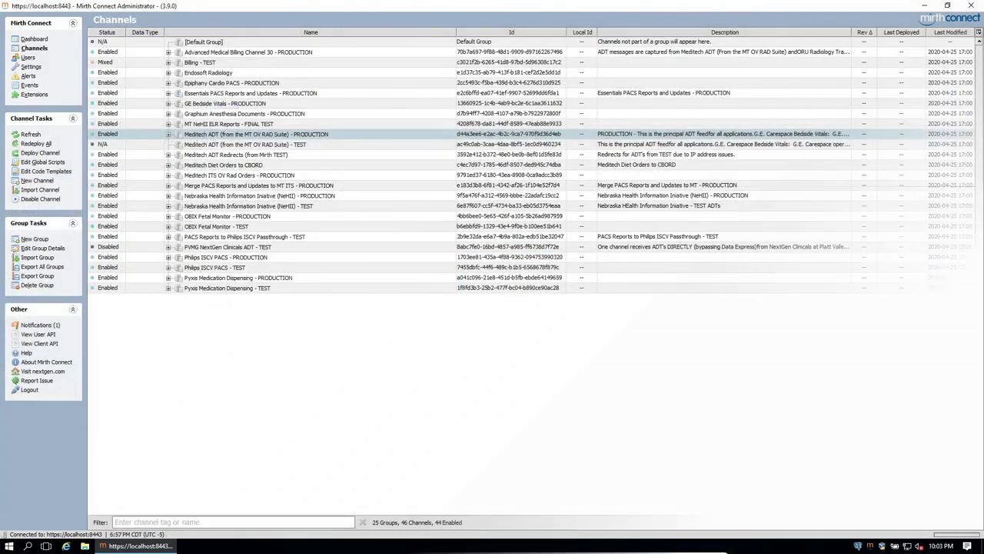
# Expand the Meditech ADT group and open the 'Meditech ADT - OV RAD Suite - PRODUCTION' channel for editing.
pyautogui.press('Right')
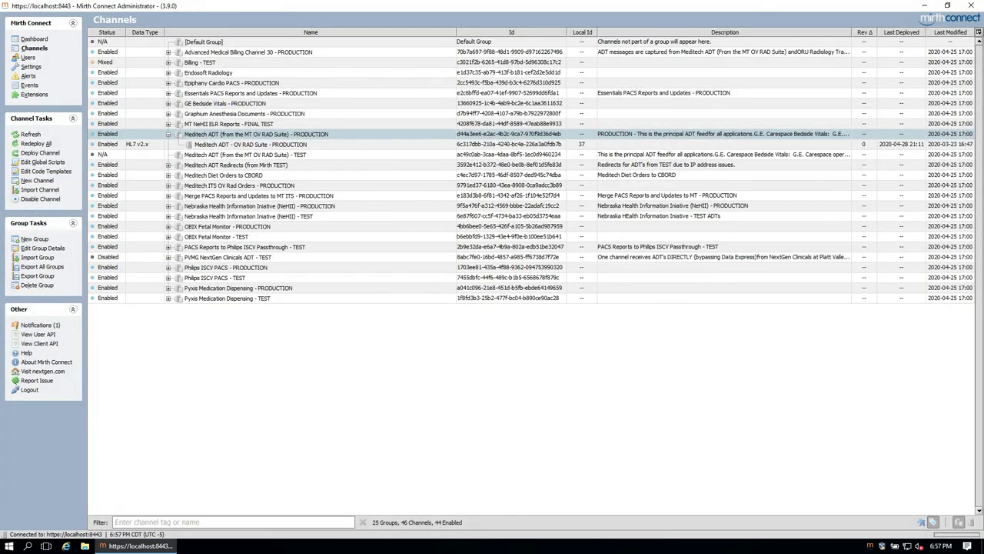
pyautogui.click(283, 145)
pyautogui.rightClick(283, 145)
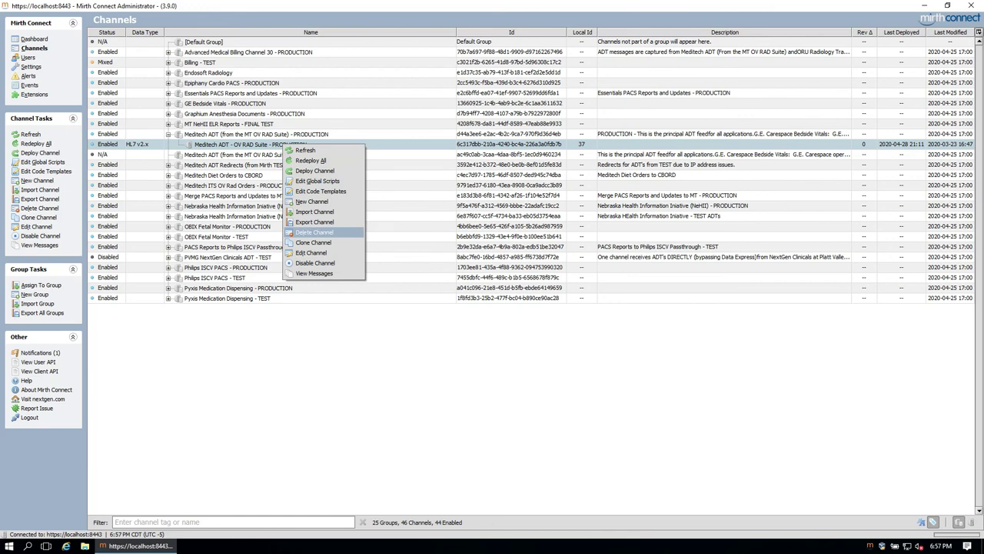
pyautogui.press('Down')
pyautogui.press('Down')
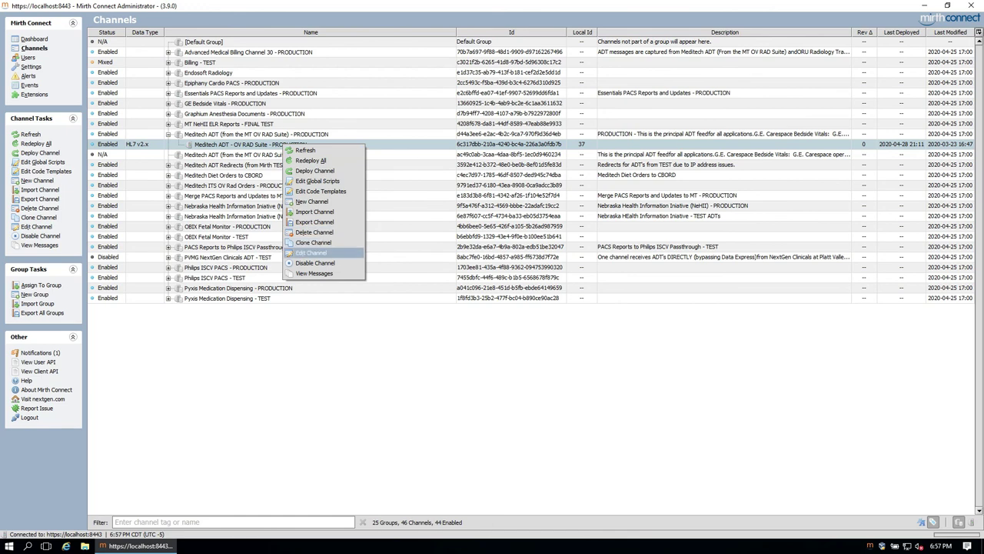
pyautogui.press('Return')
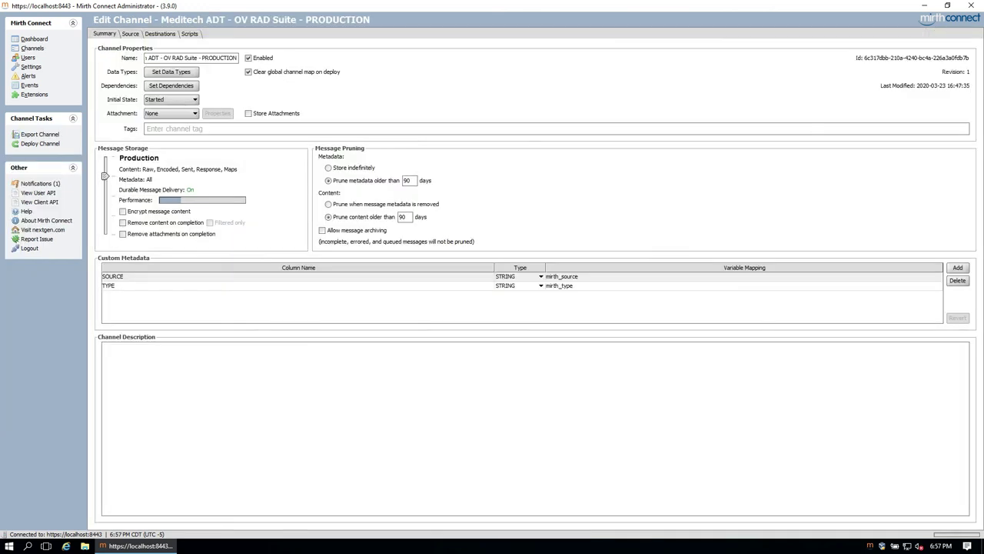
# View the Database Tasks and Data Pruner pages in the server settings.
pyautogui.click(31, 66)
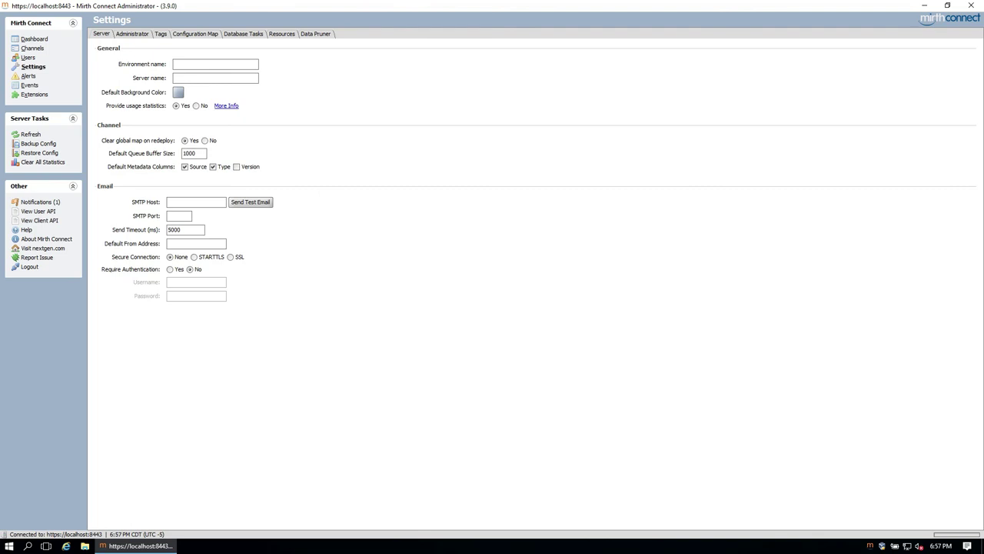
pyautogui.click(243, 33)
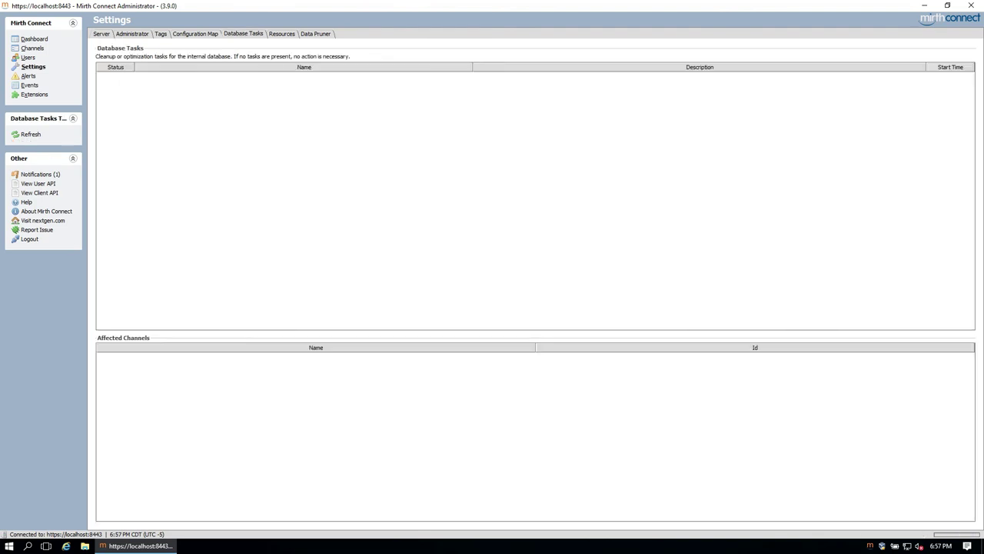
pyautogui.click(315, 34)
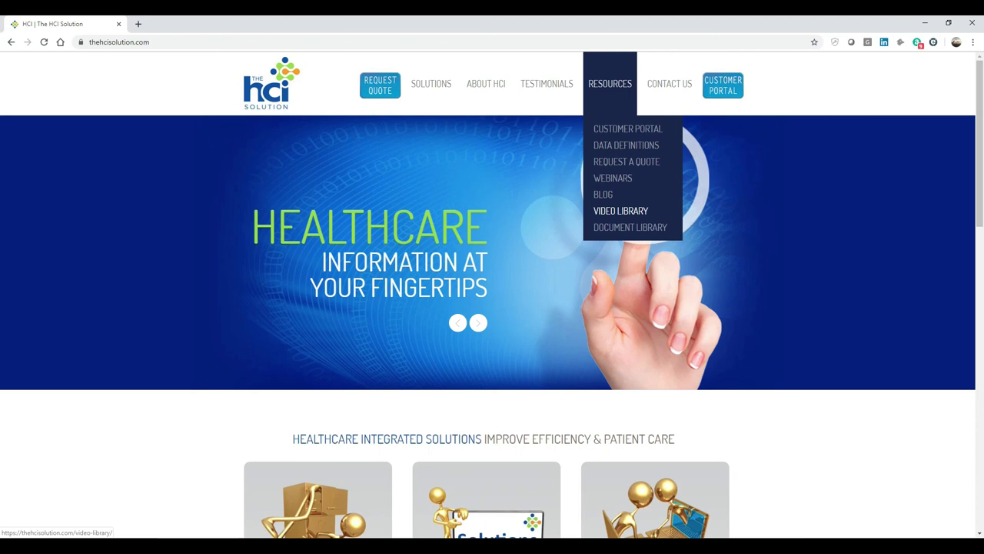
# Go to the HCI Solution Video Library and open the NextGen Connect (Mirth) Engine education series.
pyautogui.click(621, 211)
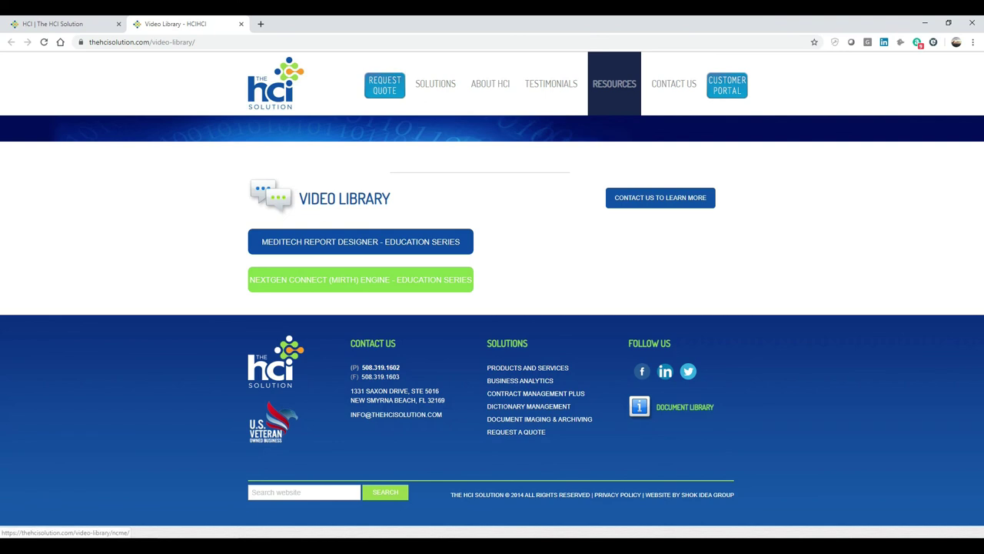
pyautogui.click(360, 279)
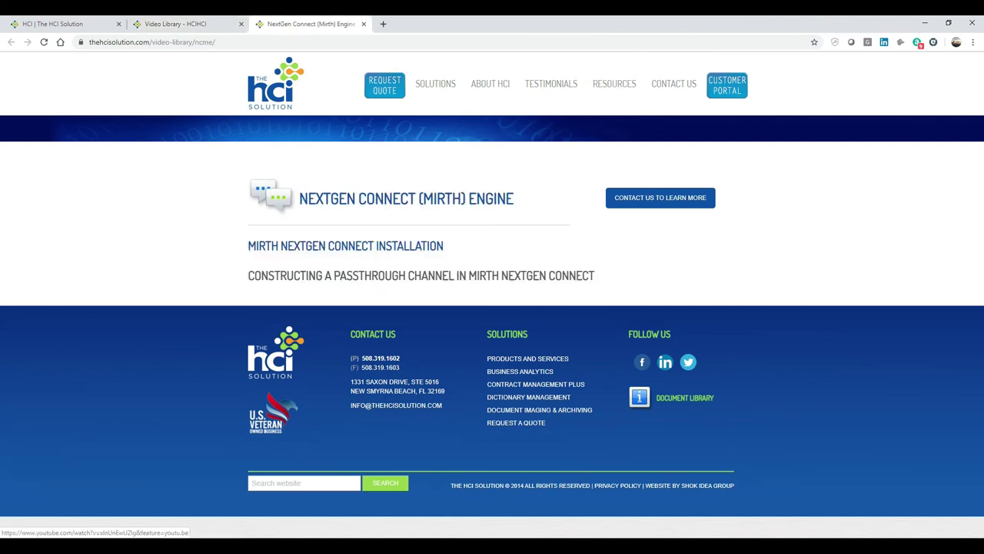